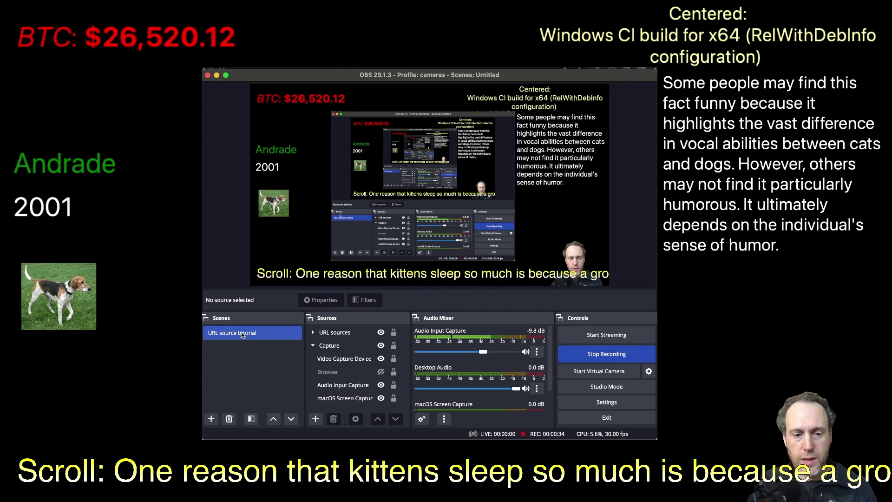
- Select the Capture source group in the Sources dock
{"action": "left_click", "coordinate": [337, 348]}
- Expand URL sources and select Image API, ChatGPT, then File input, Centering
{"action": "left_click", "coordinate": [313, 332]}
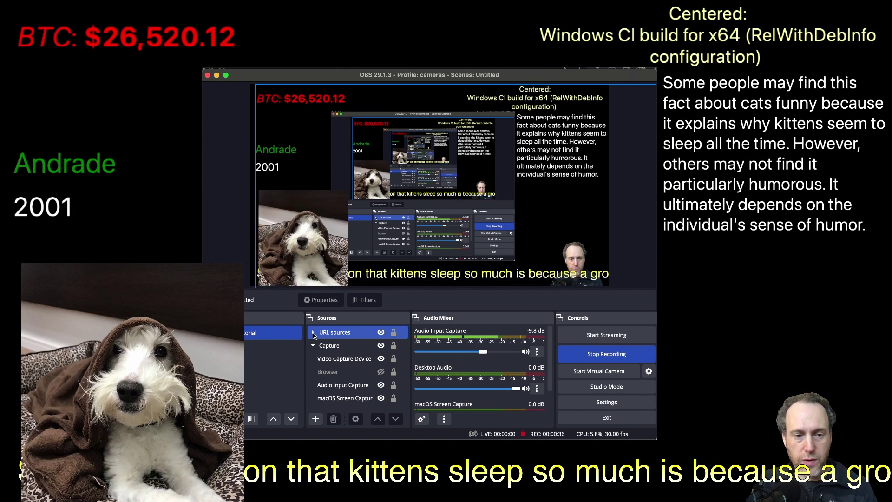
{"action": "left_click", "coordinate": [351, 348]}
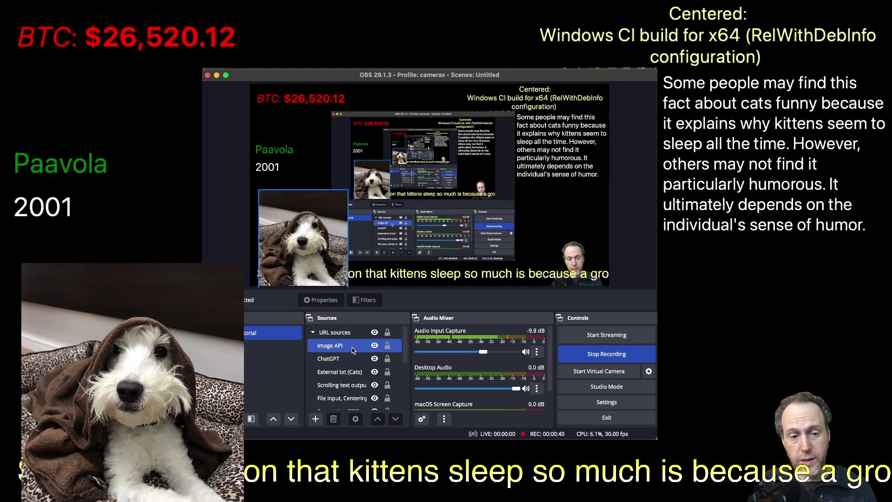
{"action": "left_click", "coordinate": [360, 356]}
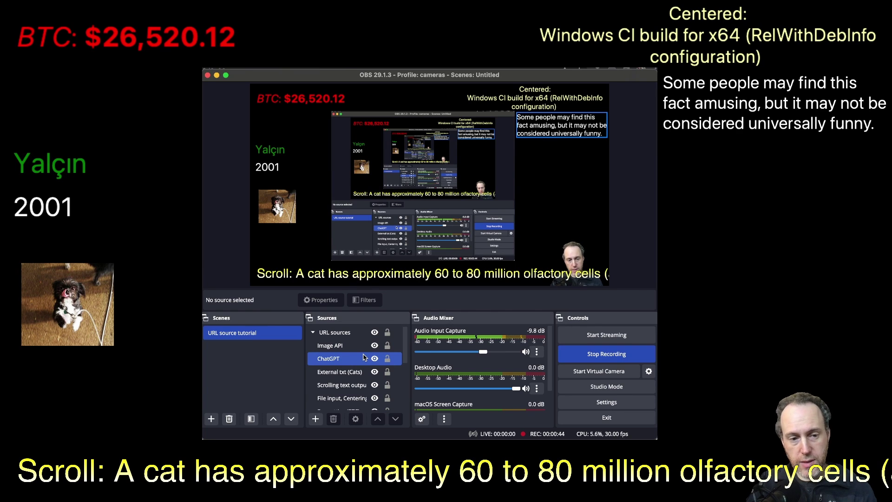
{"action": "scroll", "coordinate": [362, 357], "scroll_direction": "down", "scroll_amount": 3}
{"action": "left_click", "coordinate": [345, 364]}
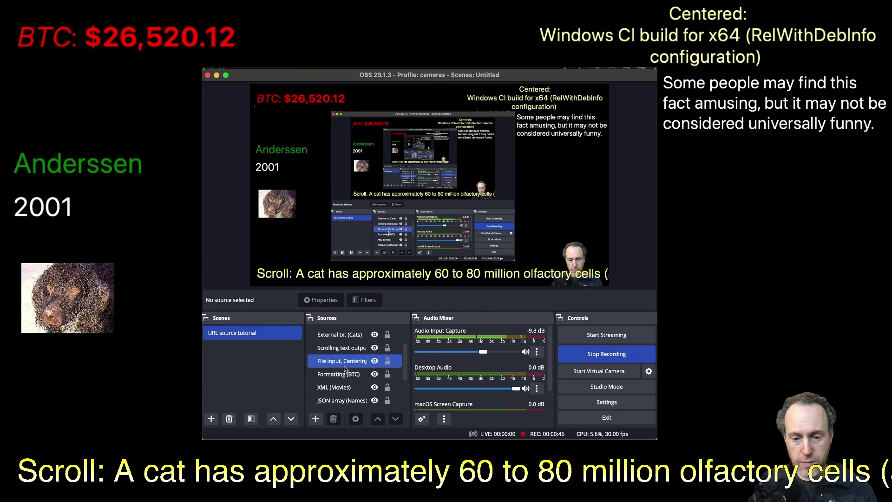
- In the File input, Centering request builder, switch the source to URL, back to File, then save
{"action": "left_click", "coordinate": [321, 299]}
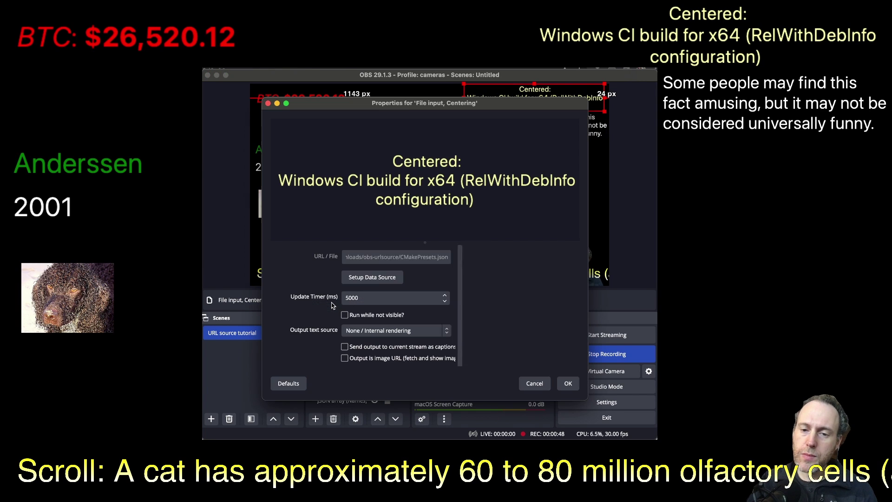
{"action": "left_click", "coordinate": [378, 278]}
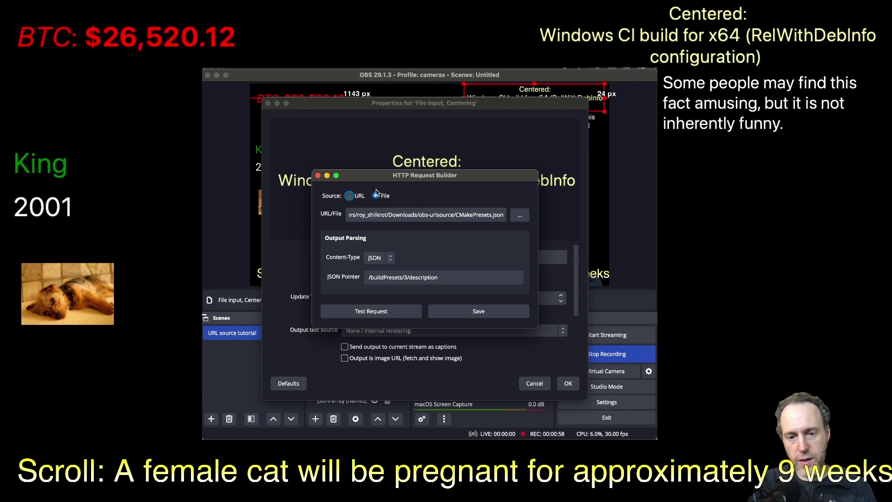
{"action": "left_click", "coordinate": [352, 197]}
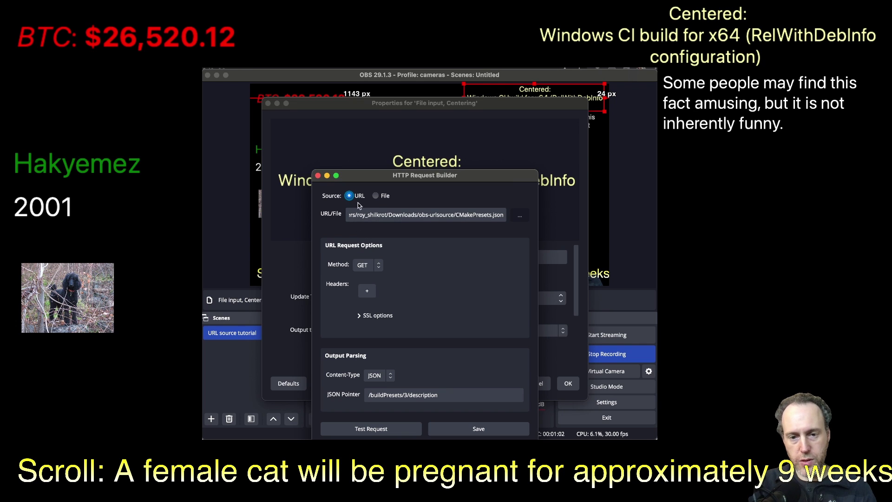
{"action": "left_click", "coordinate": [376, 196]}
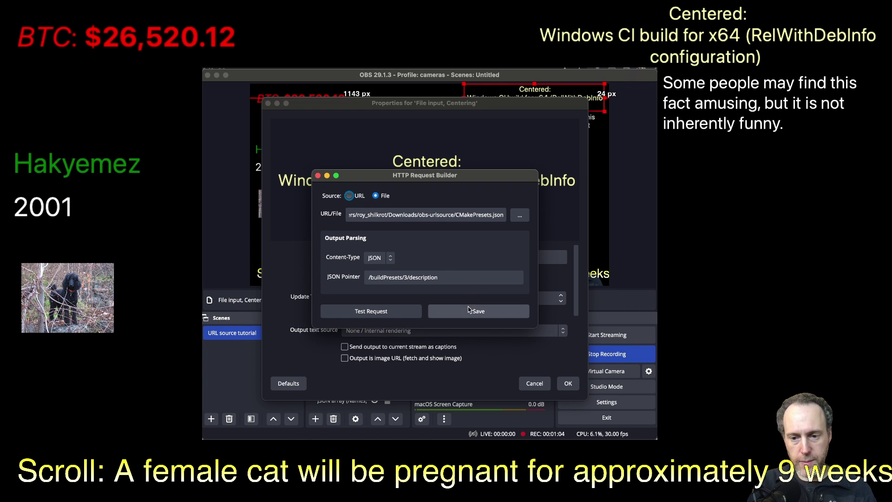
{"action": "left_click", "coordinate": [465, 312]}
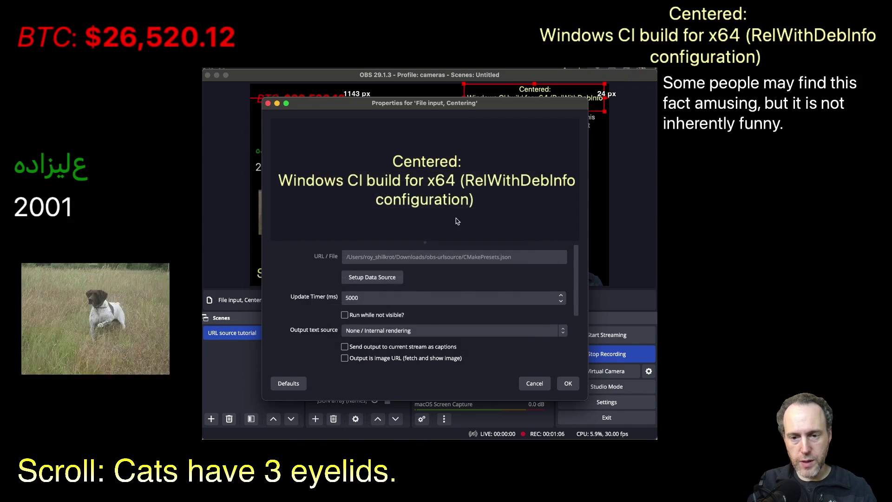
- Test the /buildPresets/3/description JSON Pointer request on CMakePresets.json
{"action": "left_click", "coordinate": [377, 277]}
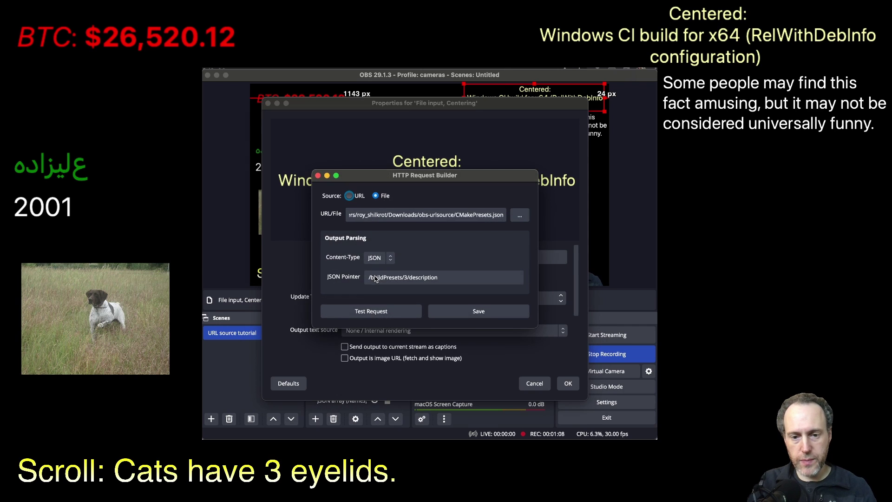
{"action": "left_click", "coordinate": [418, 277]}
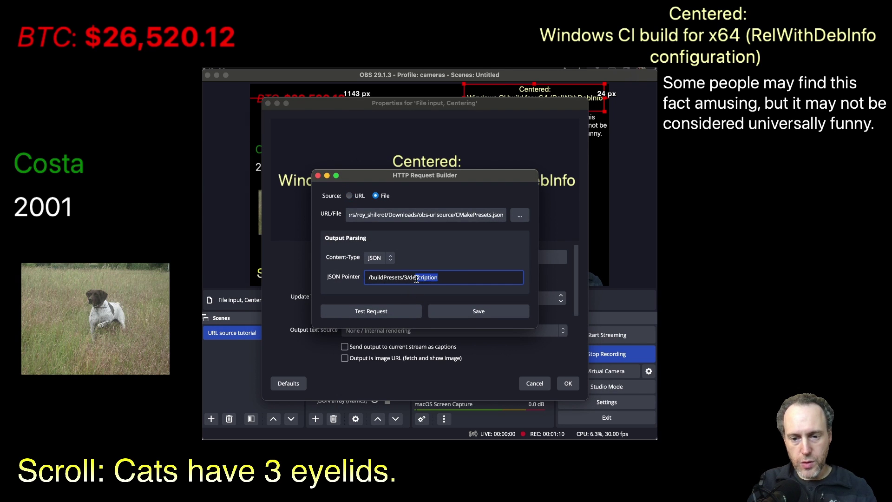
{"action": "left_click", "coordinate": [392, 310]}
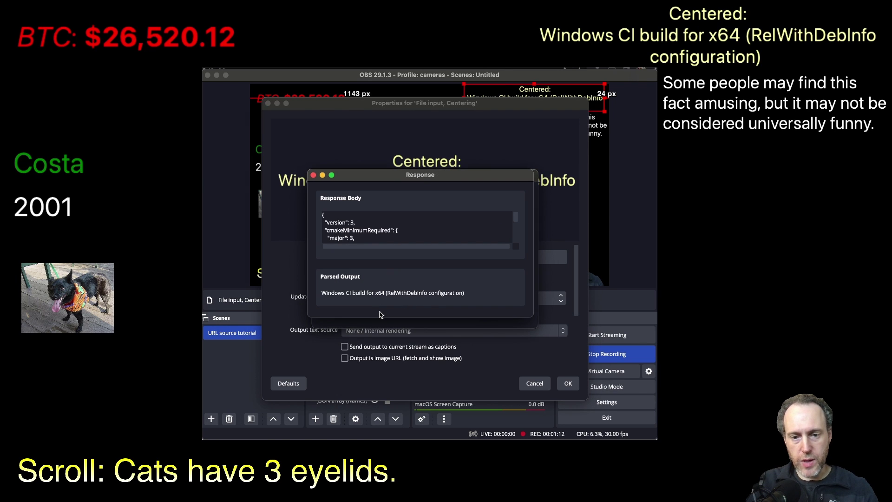
- Review the test response, close it, save the request, and reopen the source's properties
{"action": "scroll", "coordinate": [387, 242], "scroll_direction": "down", "scroll_amount": 2}
{"action": "scroll", "coordinate": [386, 237], "scroll_direction": "down", "scroll_amount": 3}
{"action": "scroll", "coordinate": [362, 230], "scroll_direction": "up", "scroll_amount": 8}
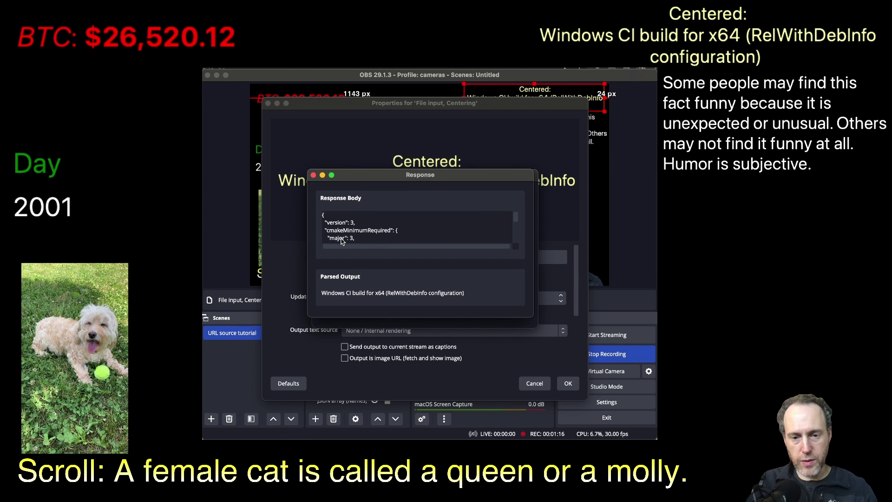
{"action": "scroll", "coordinate": [345, 229], "scroll_direction": "down", "scroll_amount": 2}
{"action": "scroll", "coordinate": [345, 229], "scroll_direction": "up", "scroll_amount": 2}
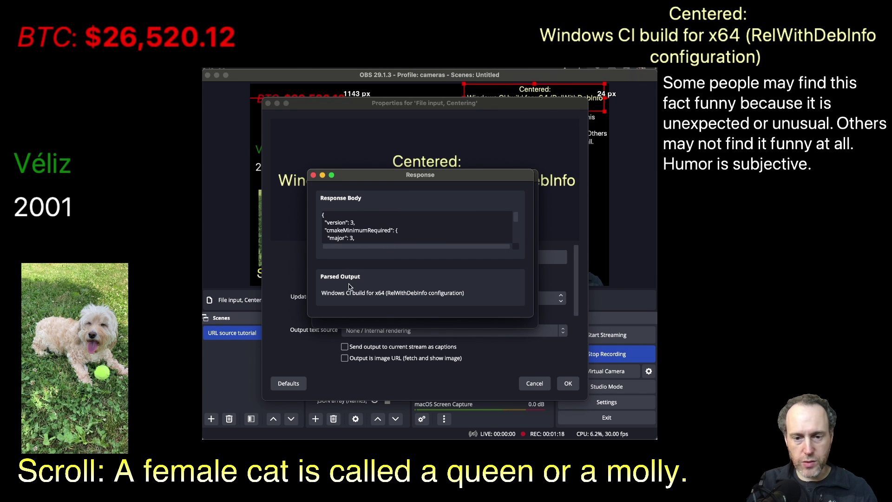
{"action": "left_click", "coordinate": [313, 175]}
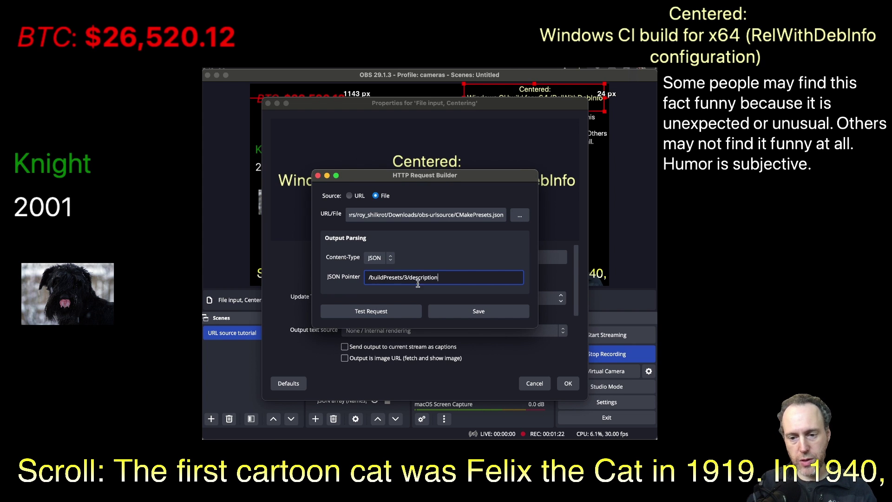
{"action": "left_click", "coordinate": [459, 311]}
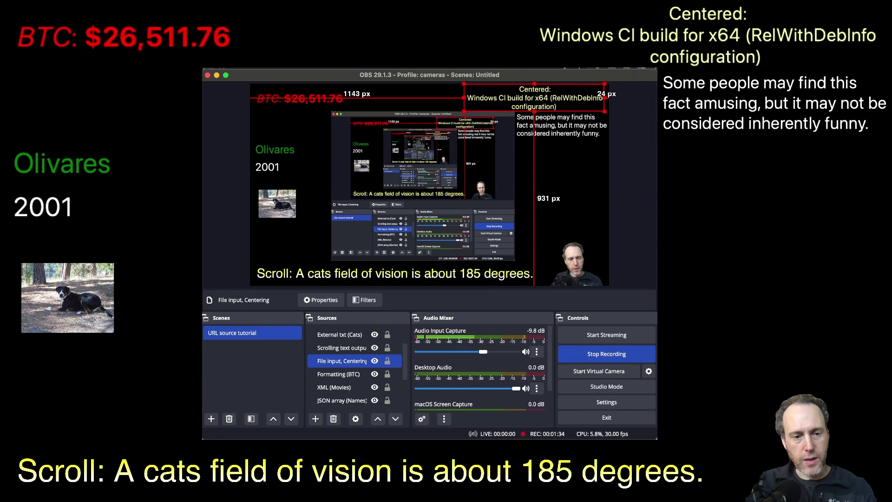
{"action": "left_click", "coordinate": [320, 300]}
- Delete the text-align: center CSS rule, then undo to restore it
{"action": "scroll", "coordinate": [376, 316], "scroll_direction": "down", "scroll_amount": 5}
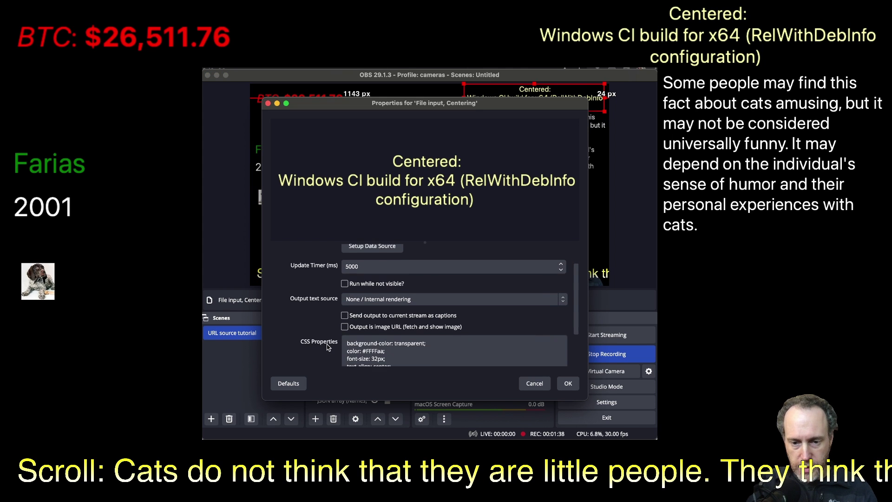
{"action": "scroll", "coordinate": [396, 315], "scroll_direction": "down", "scroll_amount": 2}
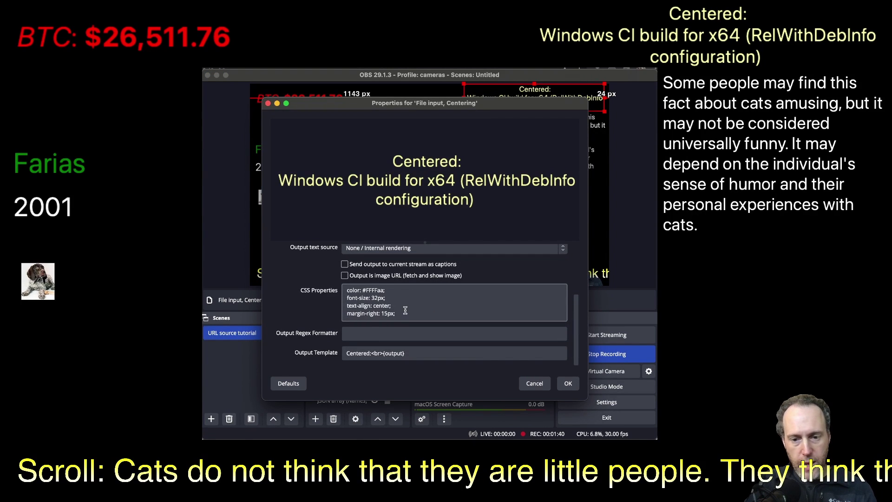
{"action": "mouse_move", "coordinate": [396, 299]}
{"action": "left_mouse_down"}
{"action": "mouse_move", "coordinate": [346, 299]}
{"action": "mouse_move", "coordinate": [397, 298]}
{"action": "left_mouse_up"}
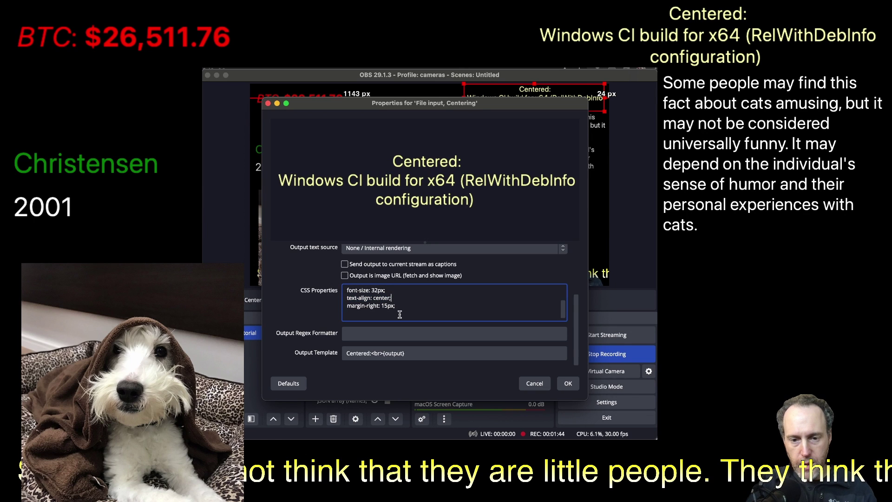
{"action": "triple_click", "coordinate": [391, 299]}
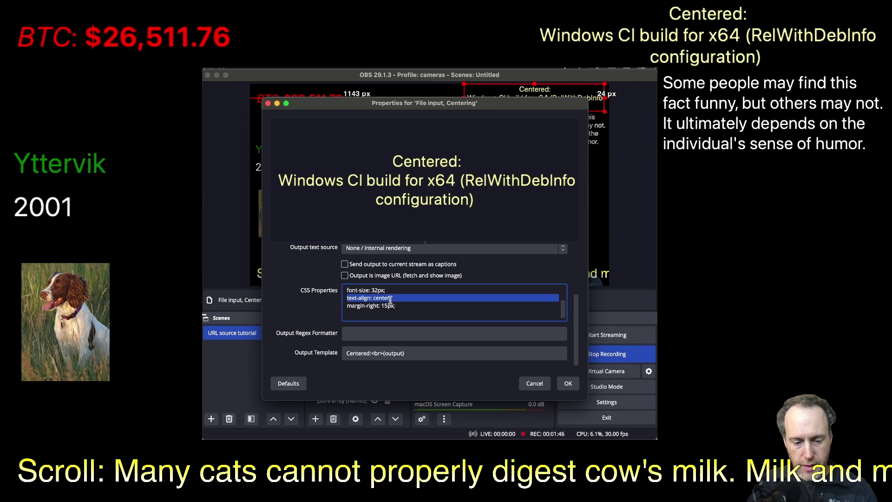
{"action": "key", "text": "BackSpace"}
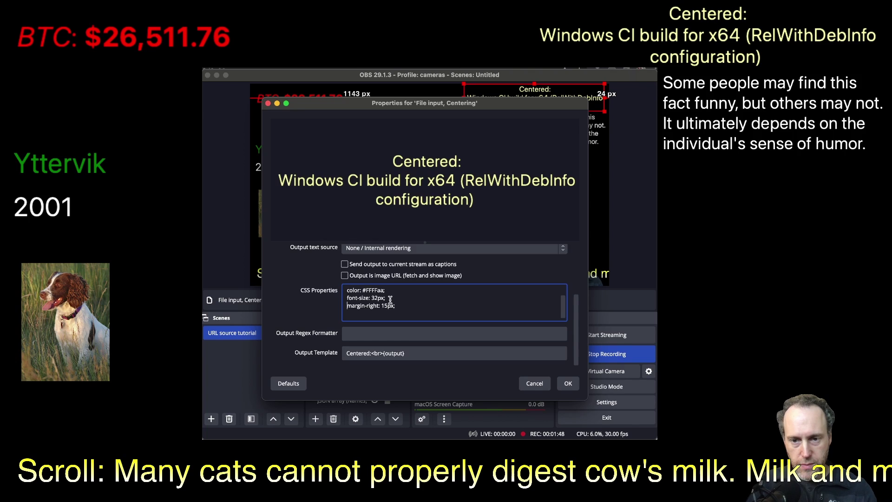
{"action": "scroll", "coordinate": [315, 268], "scroll_direction": "up", "scroll_amount": 1}
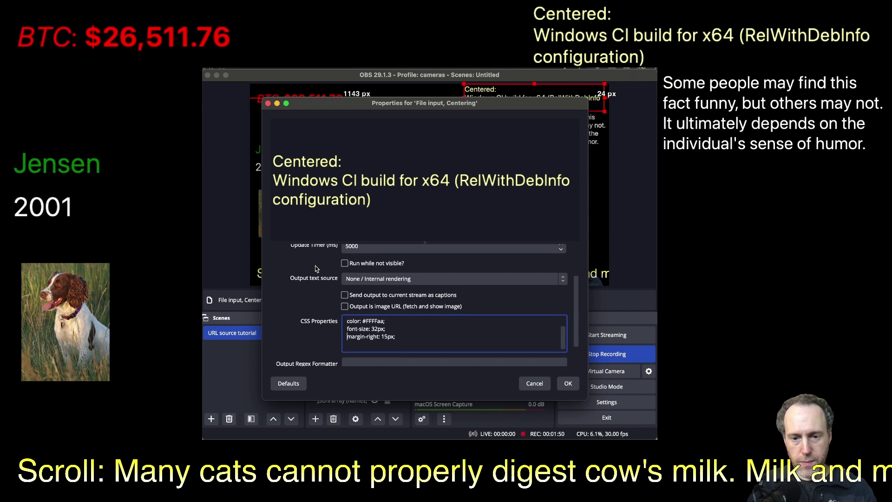
{"action": "key", "text": "super+z"}
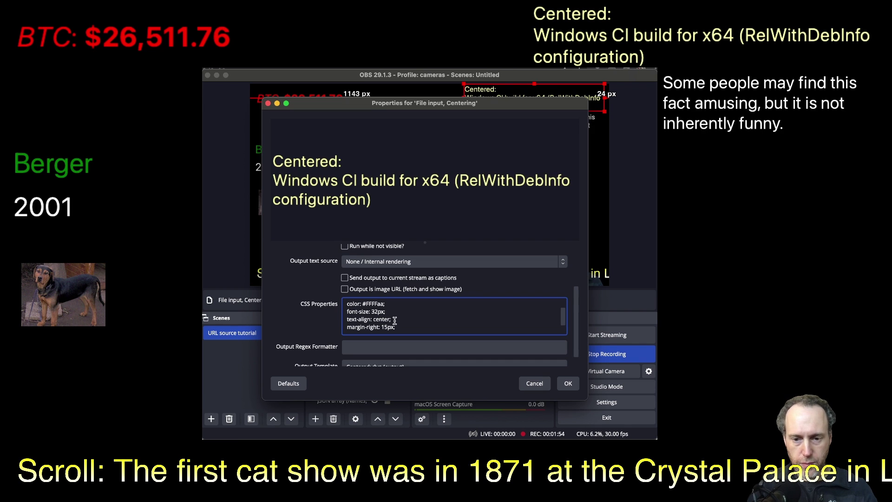
- Set the CSS font-size to 48px and margin-right to 36px, and apply with OK
{"action": "scroll", "coordinate": [394, 321], "scroll_direction": "up", "scroll_amount": 2}
{"action": "scroll", "coordinate": [393, 318], "scroll_direction": "down", "scroll_amount": 2}
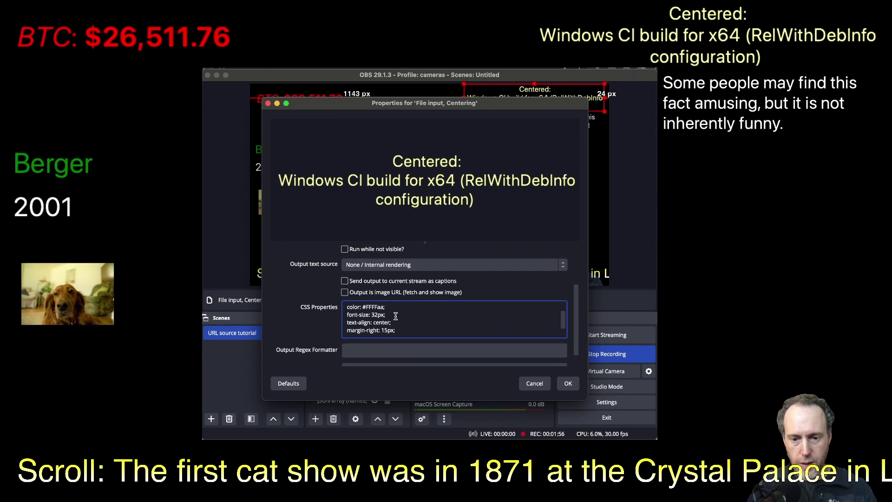
{"action": "left_click_drag", "start_coordinate": [348, 331], "coordinate": [375, 333]}
{"action": "left_click", "coordinate": [387, 331]}
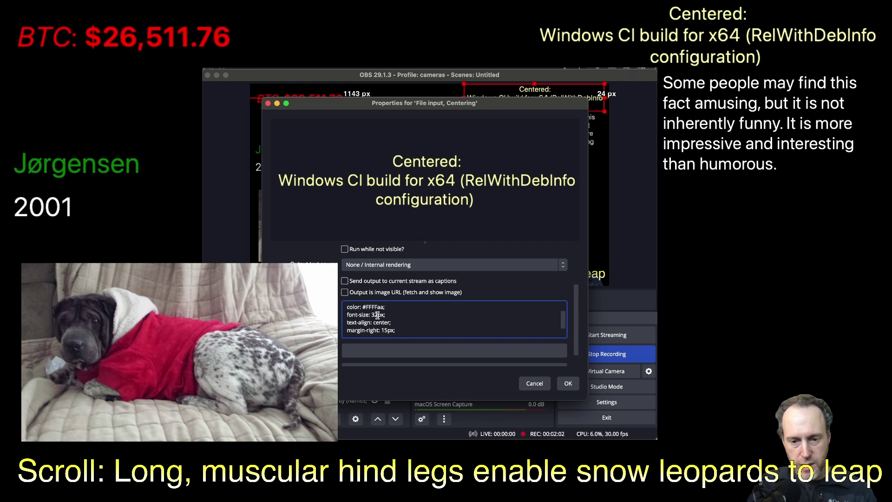
{"action": "type", "text": "48"}
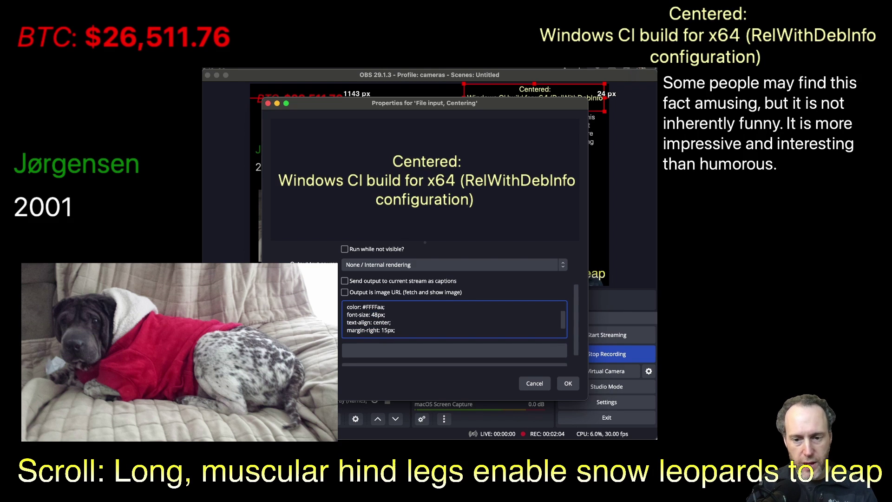
{"action": "double_click", "coordinate": [385, 329]}
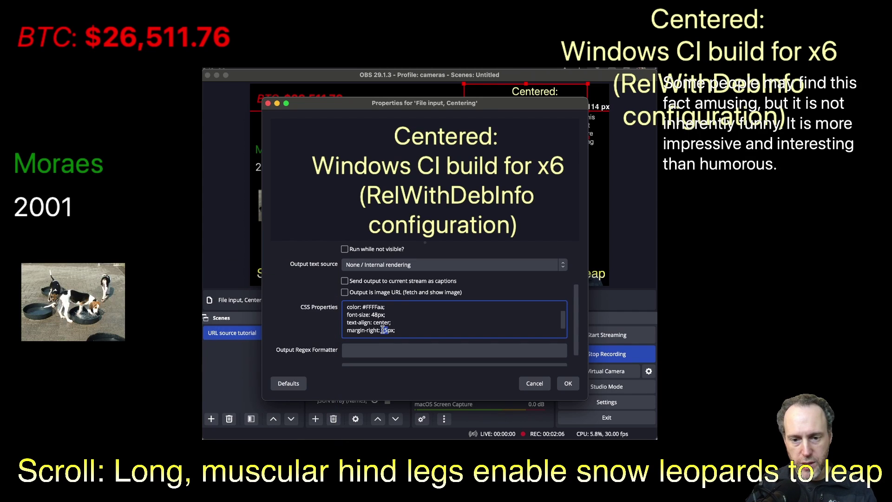
{"action": "type", "text": "24"}
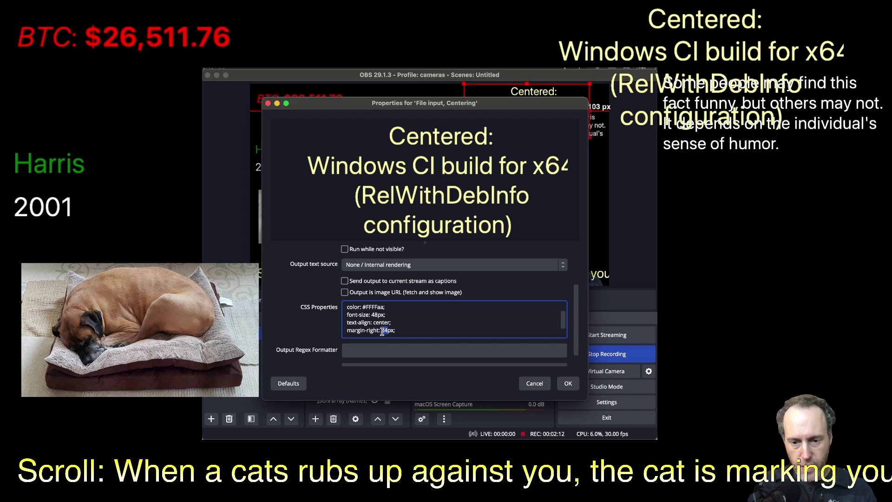
{"action": "type", "text": "36"}
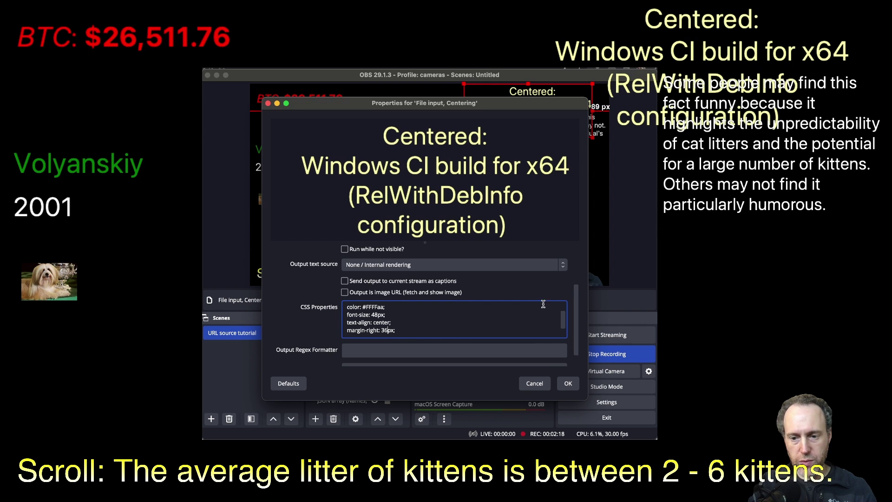
{"action": "left_click", "coordinate": [567, 384]}
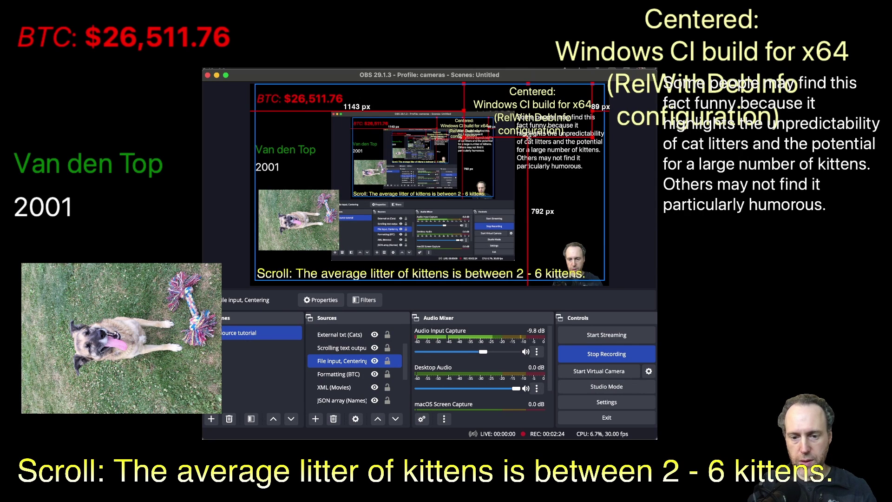
- Open the ChatGPT source's properties and its HTTP request setup for the OpenAI completions POST
{"action": "left_click", "coordinate": [221, 254]}
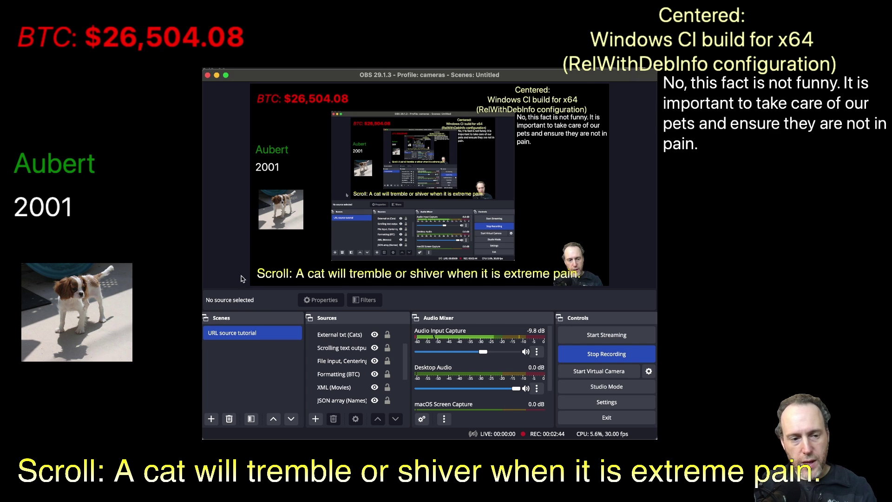
{"action": "left_click", "coordinate": [347, 358]}
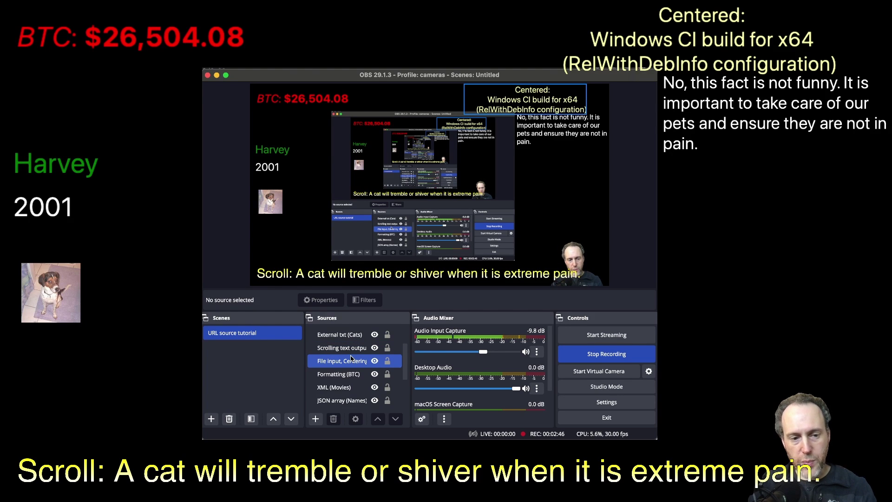
{"action": "scroll", "coordinate": [355, 365], "scroll_direction": "up", "scroll_amount": 3}
{"action": "left_click", "coordinate": [348, 360]}
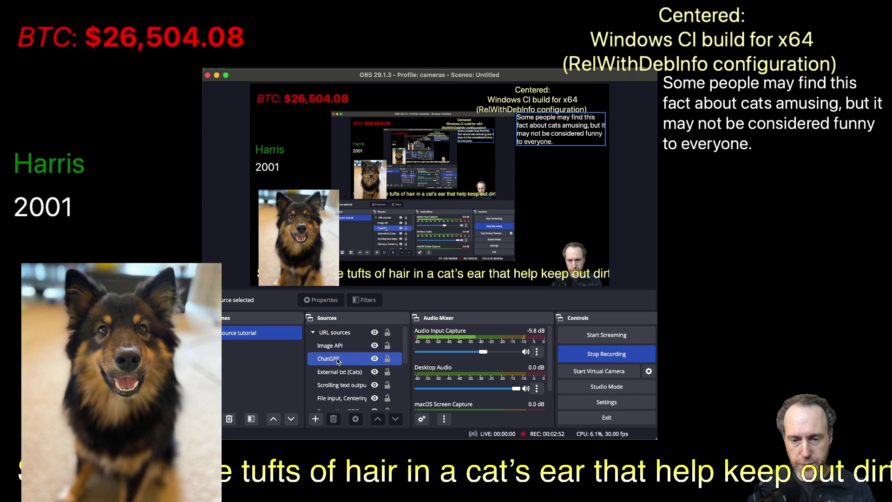
{"action": "double_click", "coordinate": [337, 361]}
{"action": "left_click", "coordinate": [379, 276]}
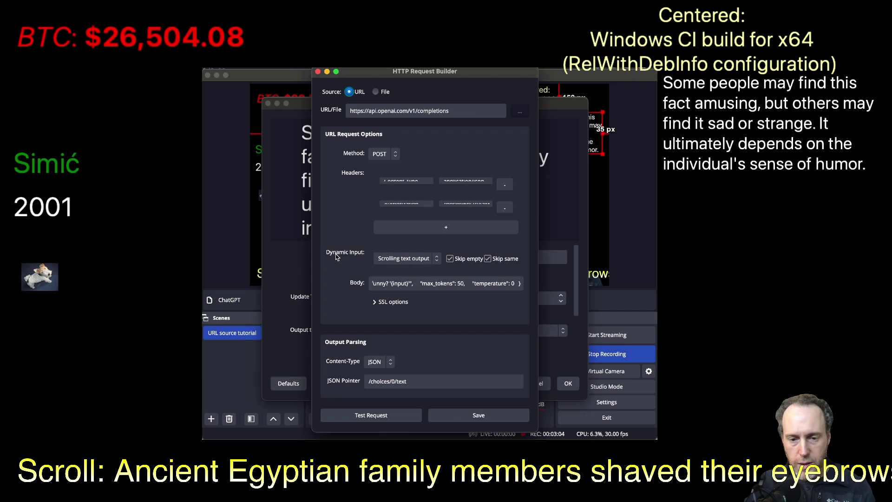
{"action": "left_click", "coordinate": [407, 261]}
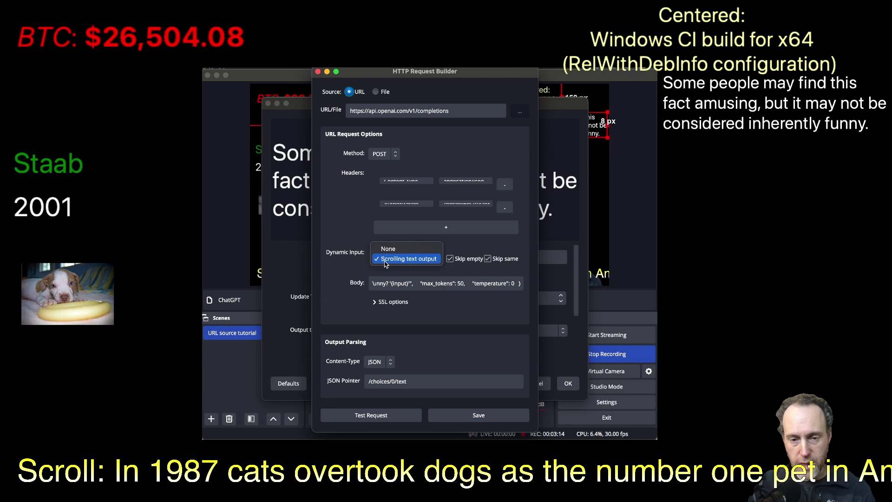
{"action": "left_click", "coordinate": [415, 261]}
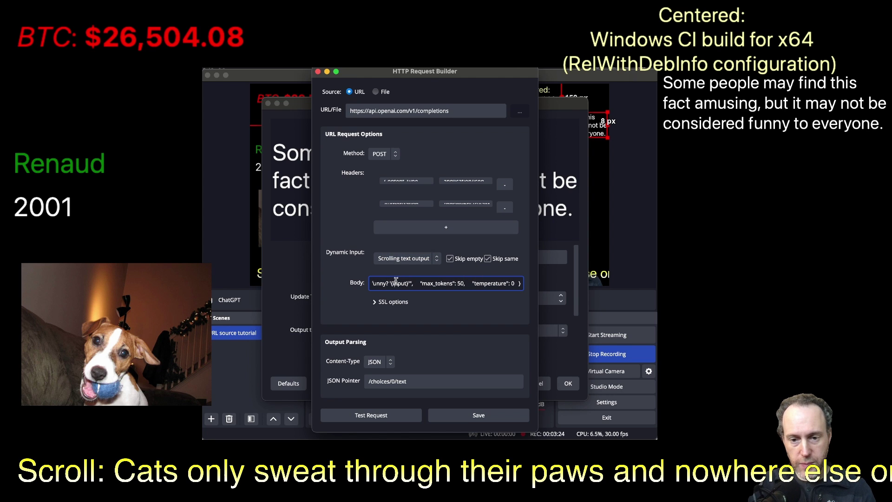
- Inspect the {input} placeholder in the request body and add '?' after 'funny'
{"action": "key", "text": "Tab"}
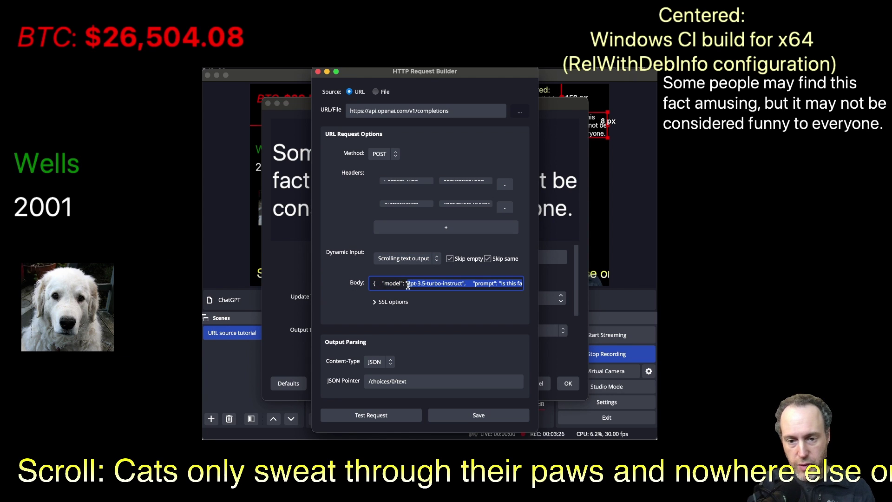
{"action": "left_click_drag", "start_coordinate": [443, 283], "coordinate": [468, 284]}
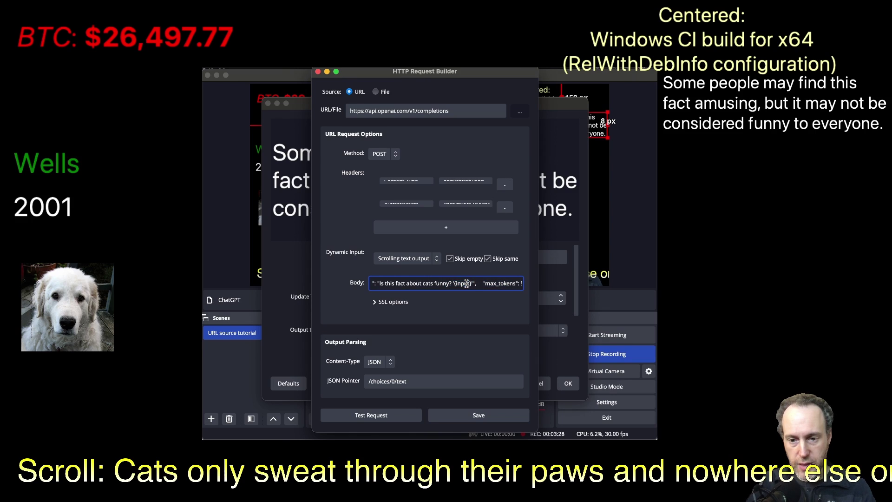
{"action": "double_click", "coordinate": [462, 283]}
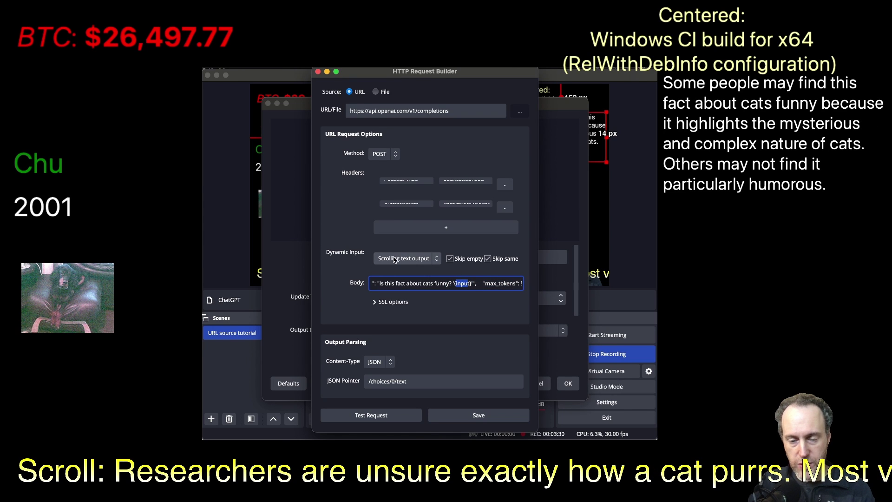
{"action": "left_click", "coordinate": [387, 284]}
{"action": "left_click_drag", "start_coordinate": [387, 284], "coordinate": [467, 285]}
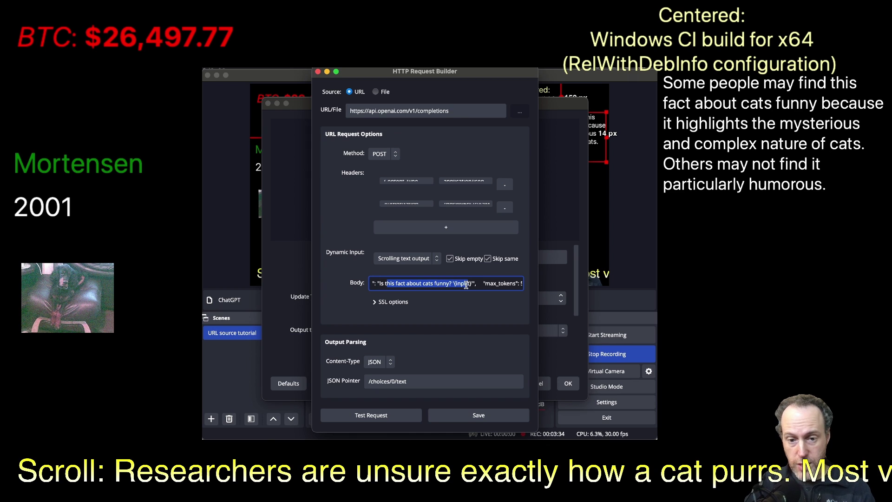
{"action": "left_click", "coordinate": [466, 285]}
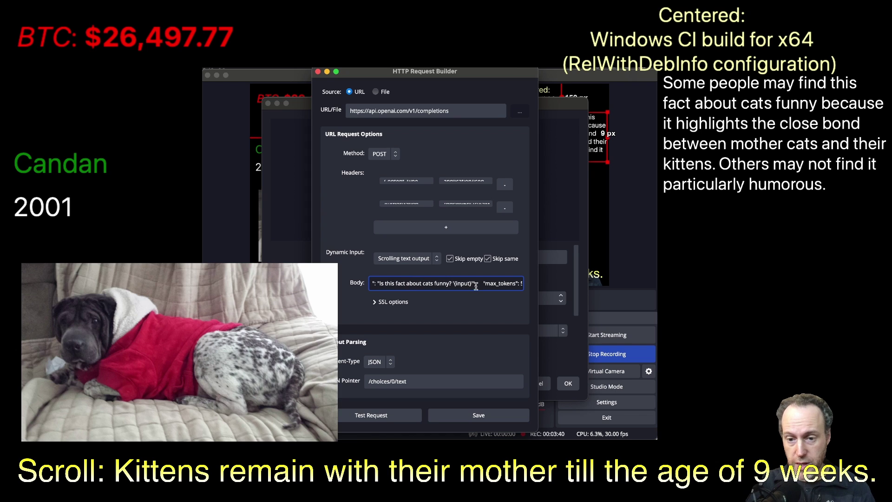
{"action": "left_click_drag", "start_coordinate": [472, 284], "coordinate": [454, 286]}
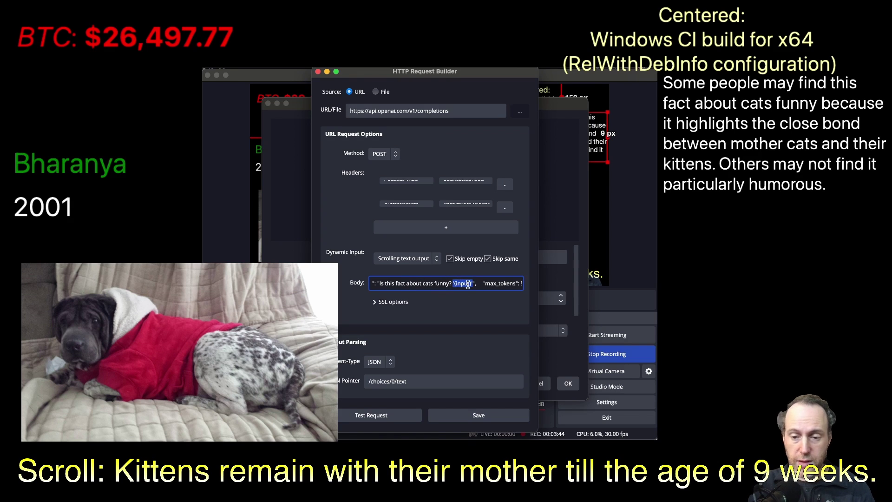
{"action": "left_click", "coordinate": [450, 284]}
{"action": "type", "text": "?"}
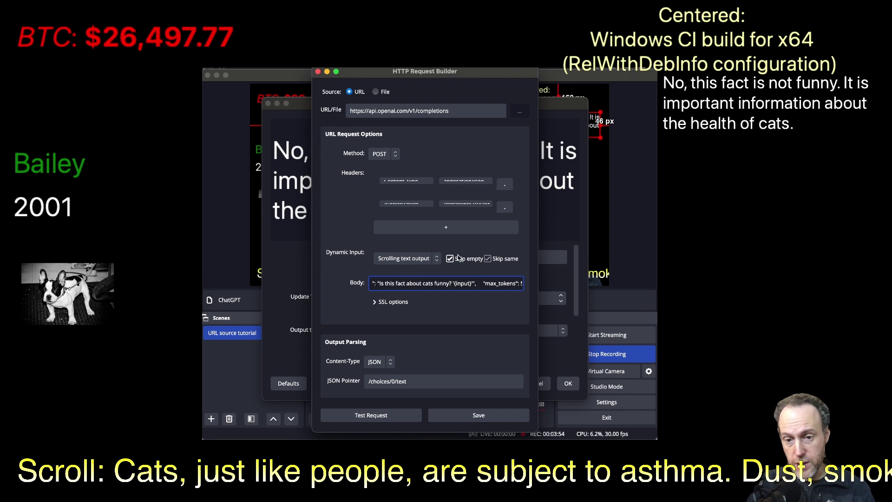
- Test the ChatGPT request and enlarge the Response window to read both bodies
{"action": "left_click", "coordinate": [498, 261]}
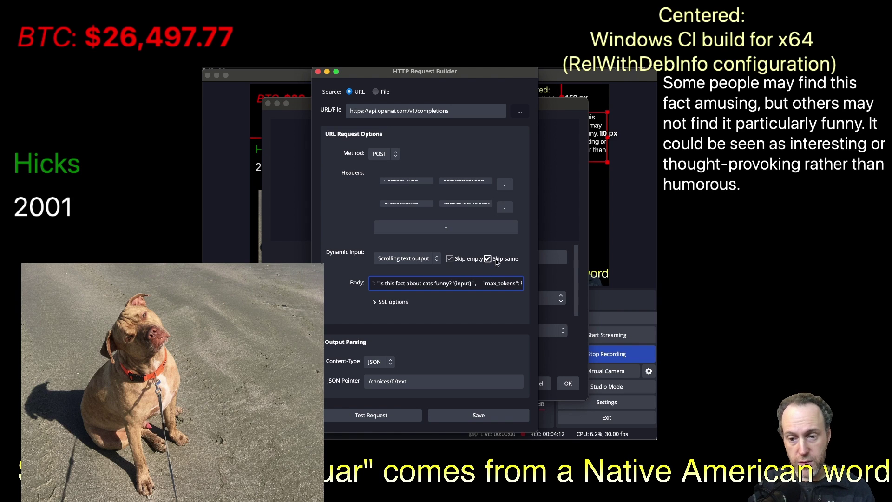
{"action": "left_click", "coordinate": [456, 284]}
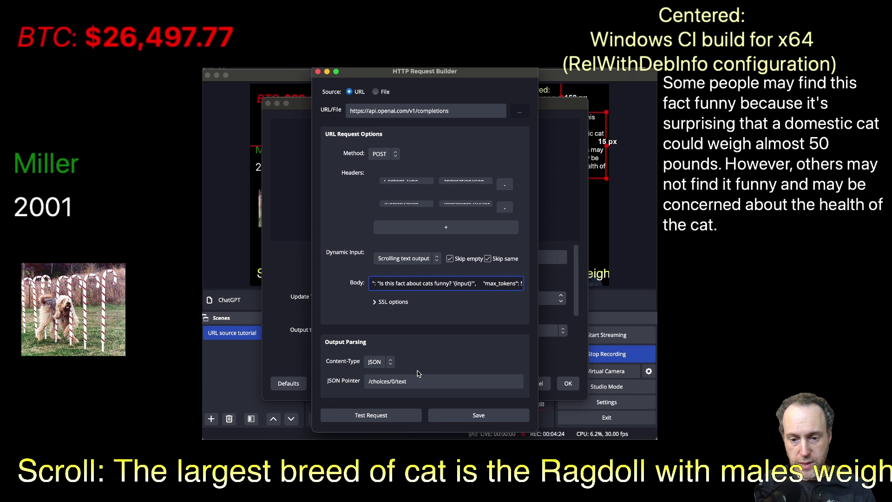
{"action": "left_click", "coordinate": [372, 415]}
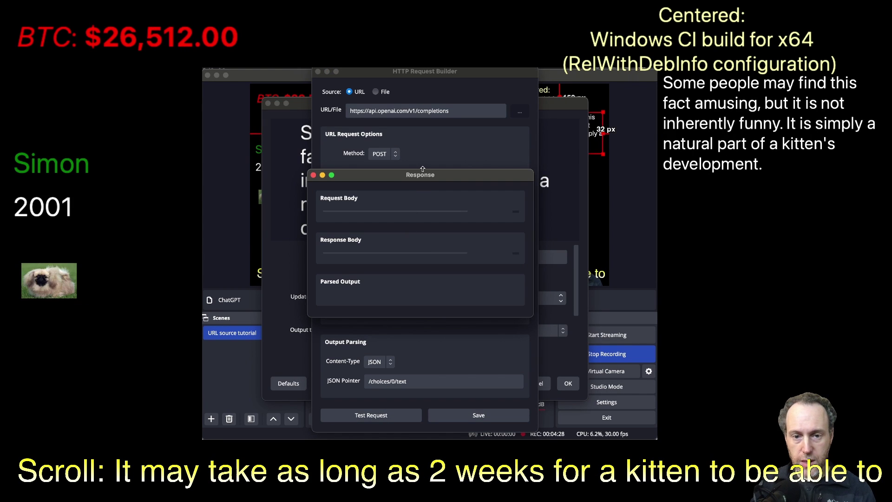
{"action": "left_click_drag", "start_coordinate": [422, 169], "coordinate": [416, 73]}
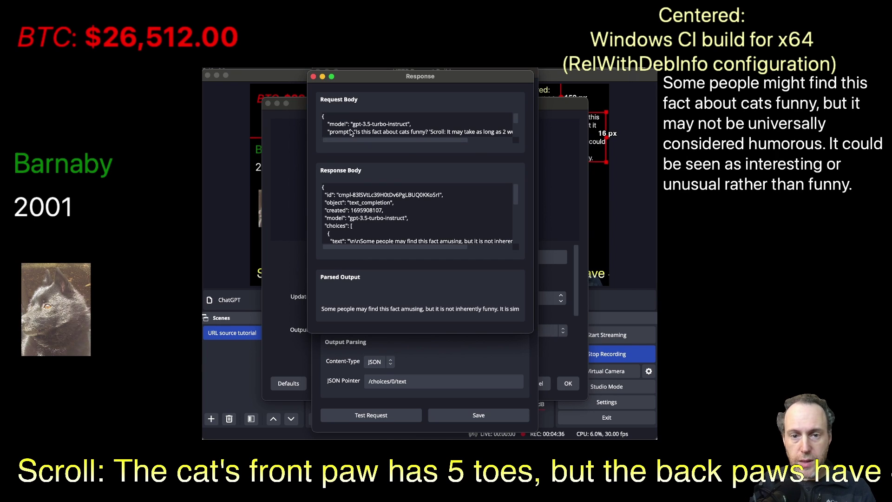
- Scroll through the ChatGPT test's Request and Response Body JSON
{"action": "scroll", "coordinate": [354, 124], "scroll_direction": "down", "scroll_amount": 1}
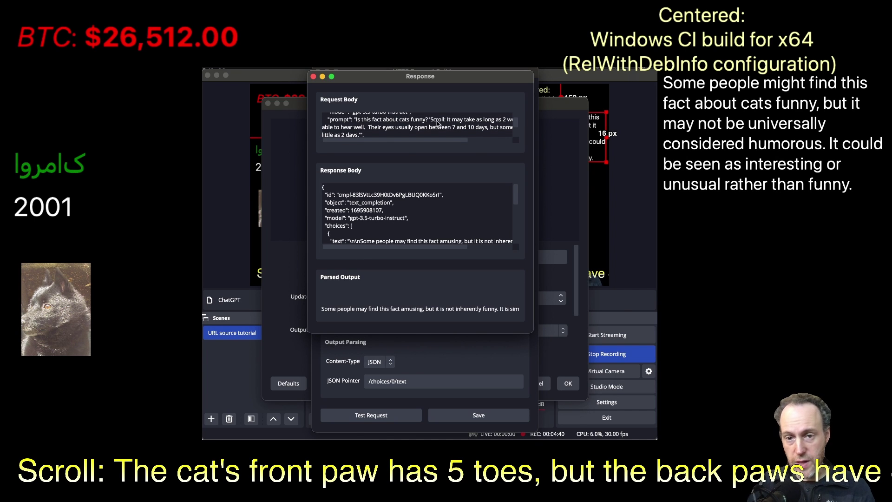
{"action": "scroll", "coordinate": [434, 127], "scroll_direction": "up", "scroll_amount": 3}
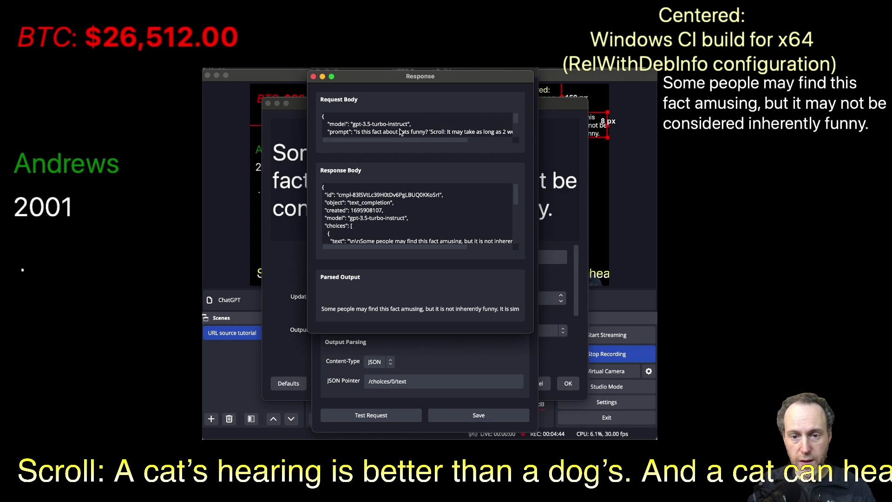
{"action": "scroll", "coordinate": [369, 227], "scroll_direction": "down", "scroll_amount": 3}
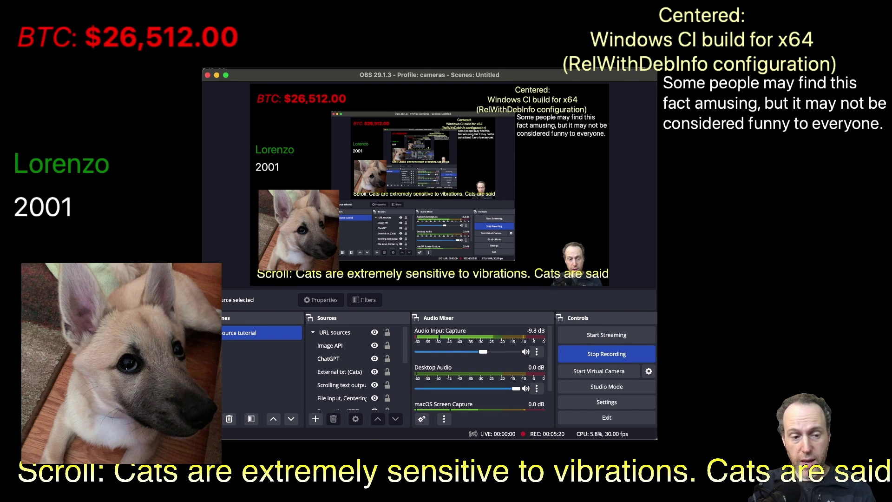
{"action": "left_click", "coordinate": [345, 359]}
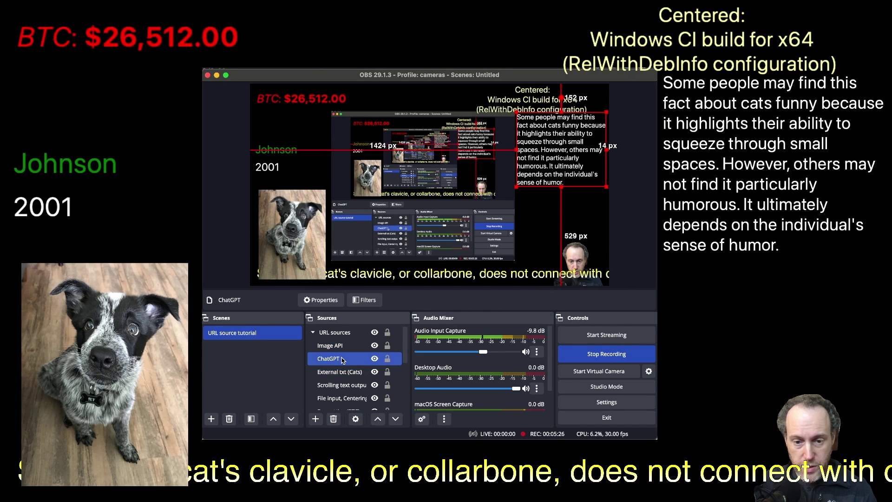
{"action": "left_click", "coordinate": [333, 301]}
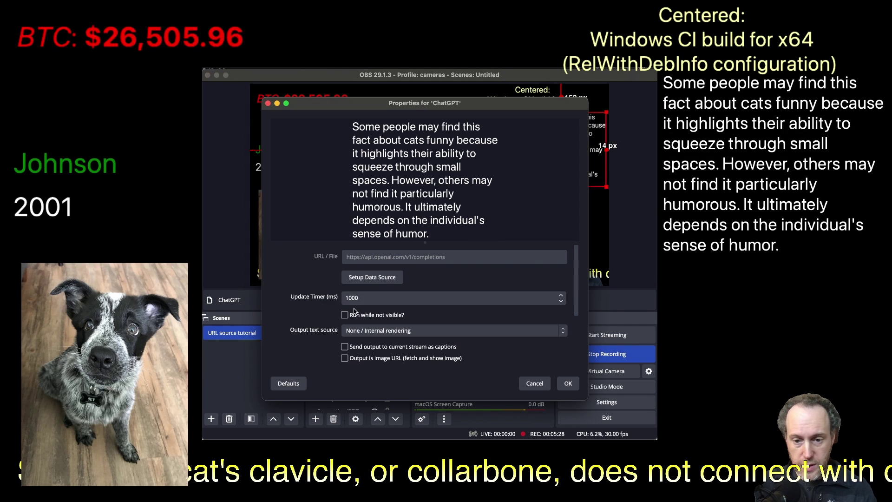
{"action": "scroll", "coordinate": [323, 335], "scroll_direction": "down", "scroll_amount": 2}
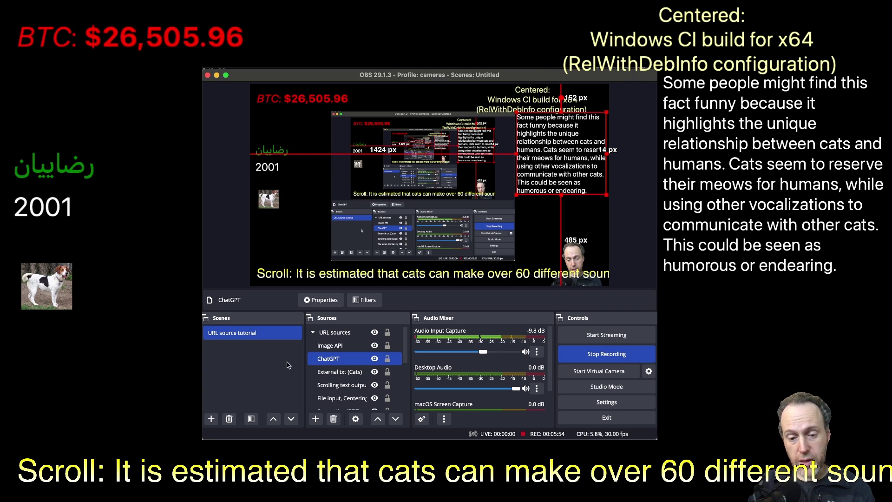
{"action": "left_click", "coordinate": [330, 345]}
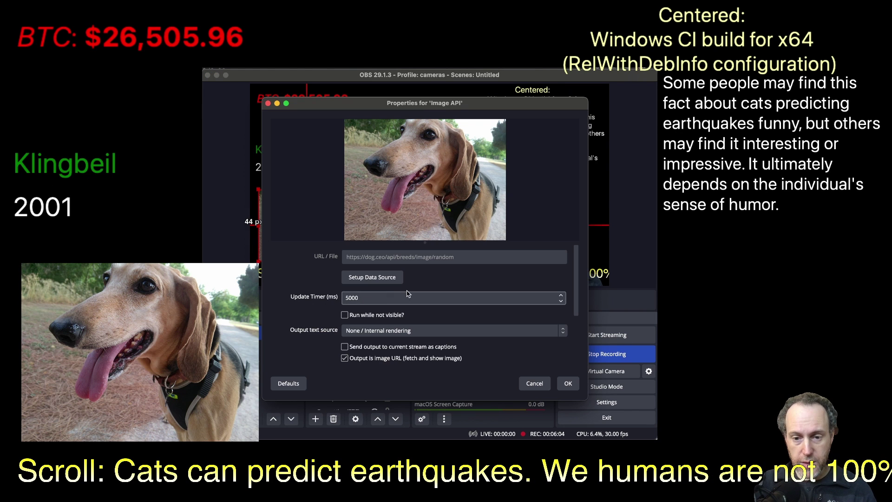
- Test the dog.ceo random image request twice, close the response, and save the Image API settings
{"action": "left_click", "coordinate": [393, 279]}
{"action": "left_click_drag", "start_coordinate": [354, 170], "coordinate": [445, 172]}
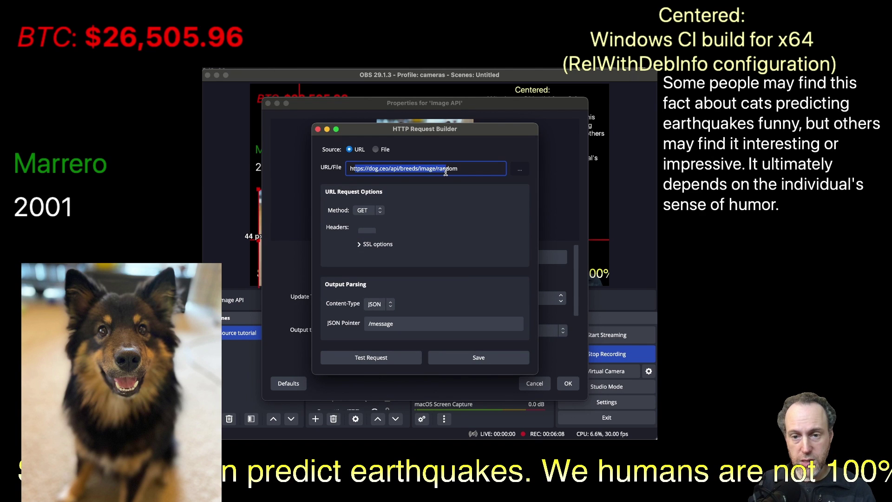
{"action": "left_click", "coordinate": [445, 172]}
{"action": "left_click", "coordinate": [364, 361]}
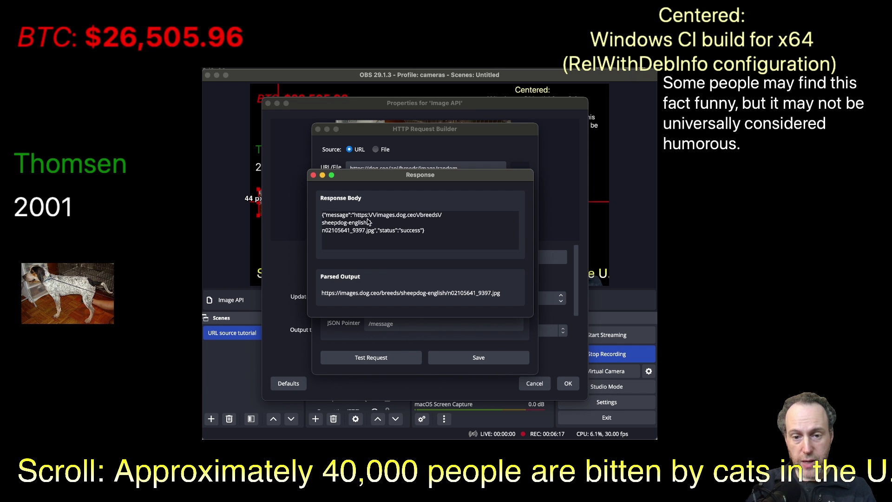
{"action": "left_click", "coordinate": [314, 175]}
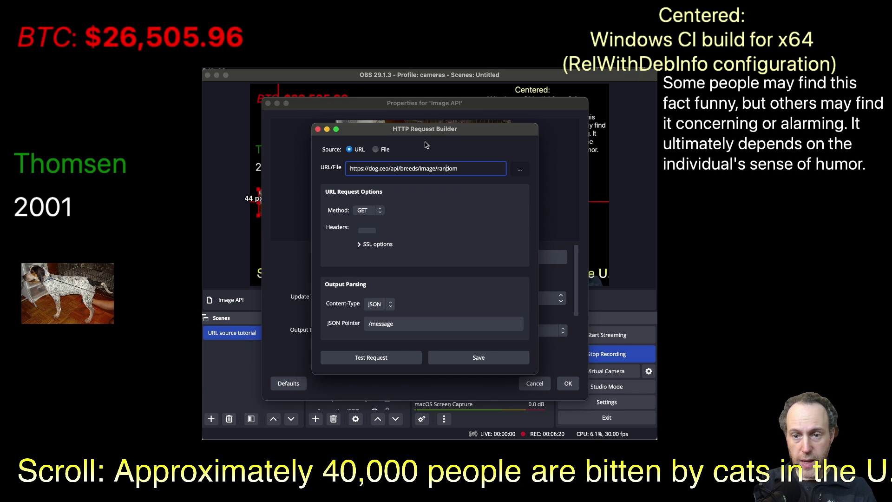
{"action": "left_click_drag", "start_coordinate": [431, 134], "coordinate": [431, 150]}
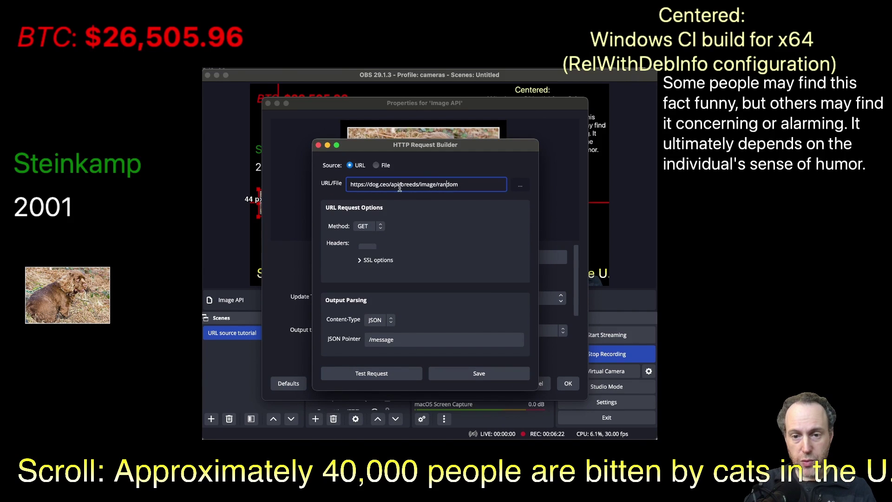
{"action": "left_click", "coordinate": [470, 373]}
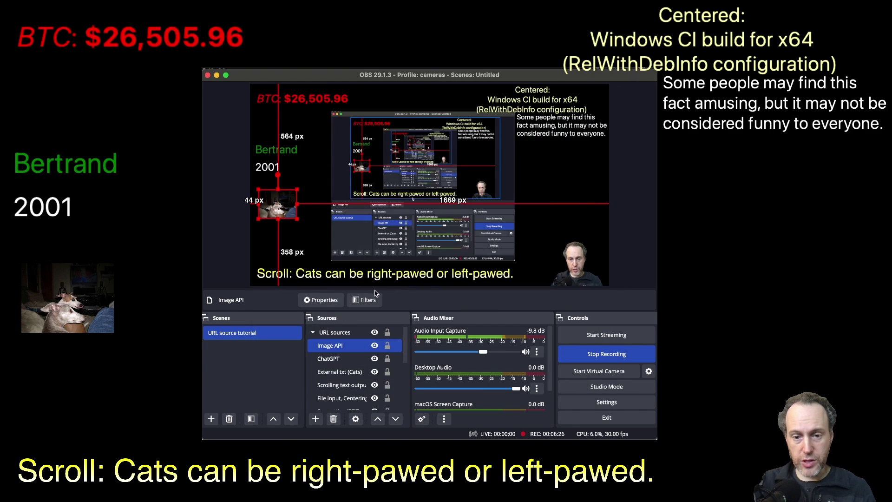
{"action": "left_click", "coordinate": [320, 300]}
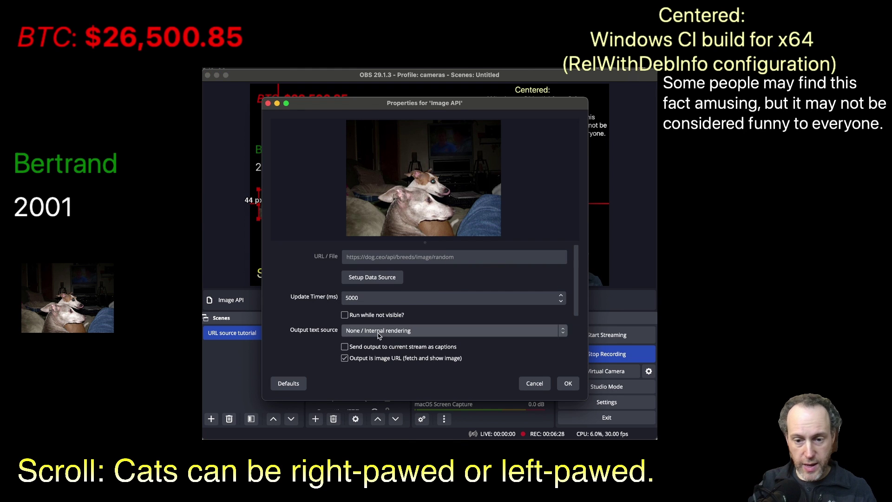
{"action": "scroll", "coordinate": [337, 354], "scroll_direction": "down", "scroll_amount": 2}
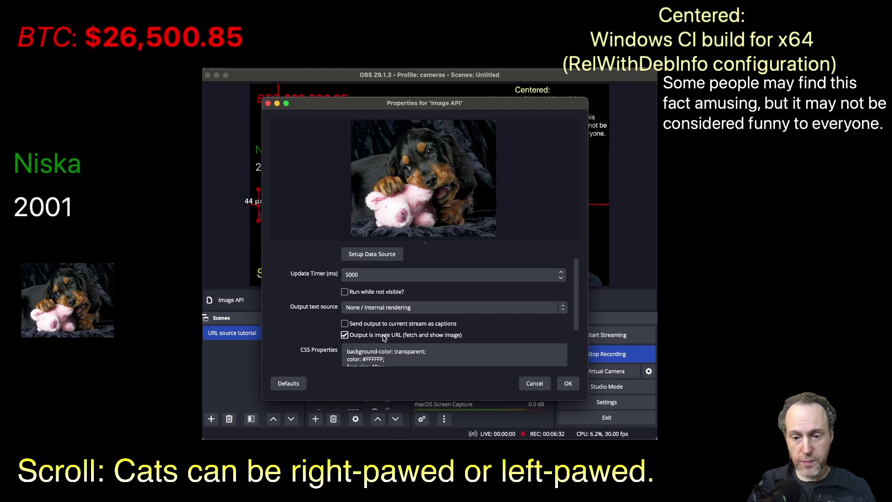
{"action": "left_click", "coordinate": [345, 335]}
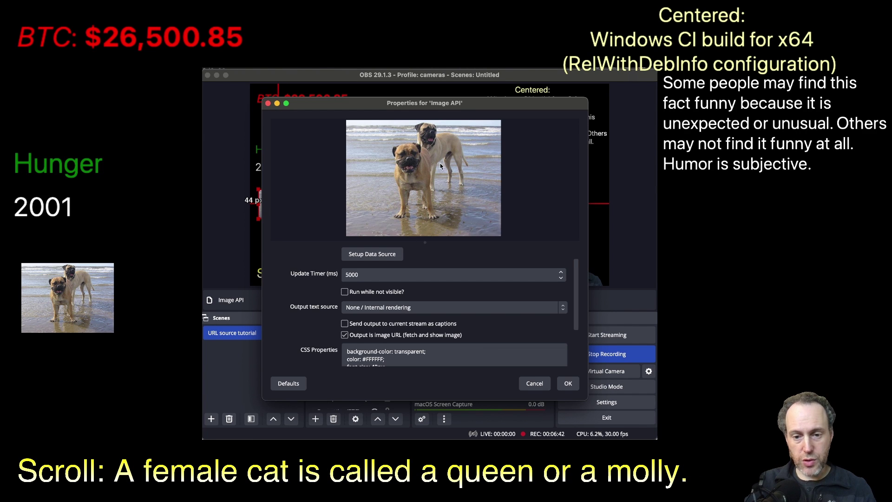
{"action": "left_click", "coordinate": [566, 383]}
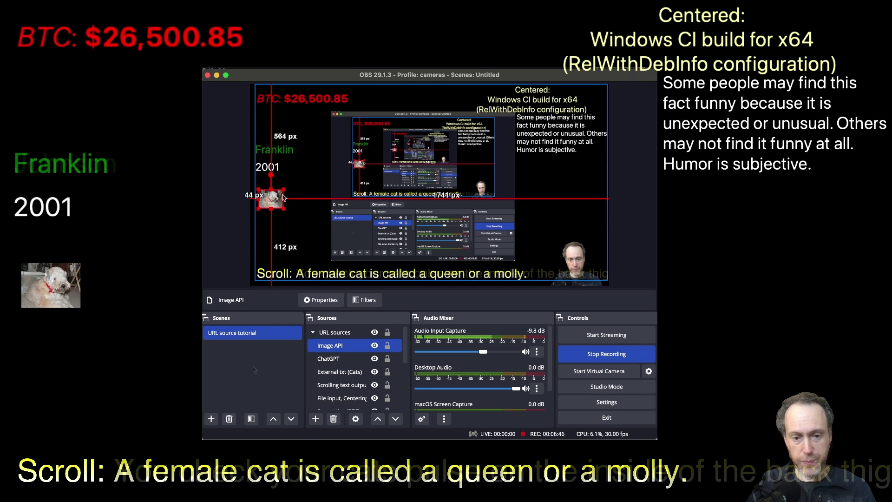
{"action": "left_click", "coordinate": [338, 360], "text": "super"}
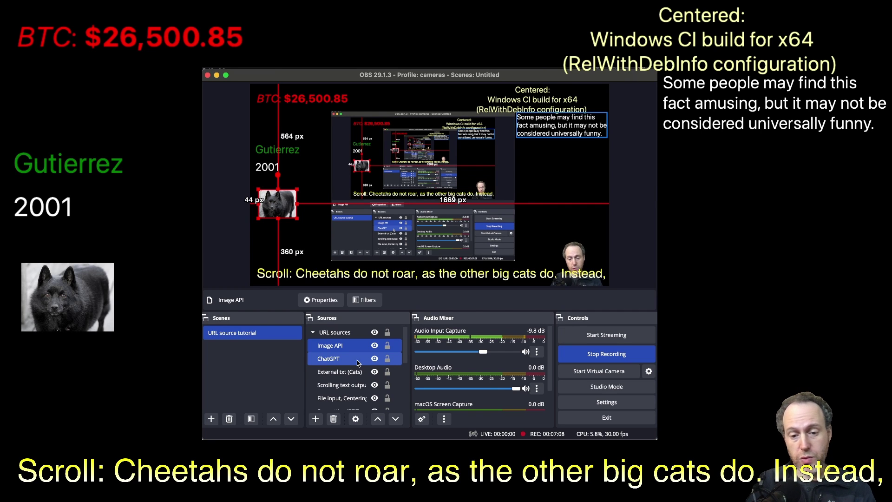
{"action": "scroll", "coordinate": [356, 361], "scroll_direction": "down", "scroll_amount": 3}
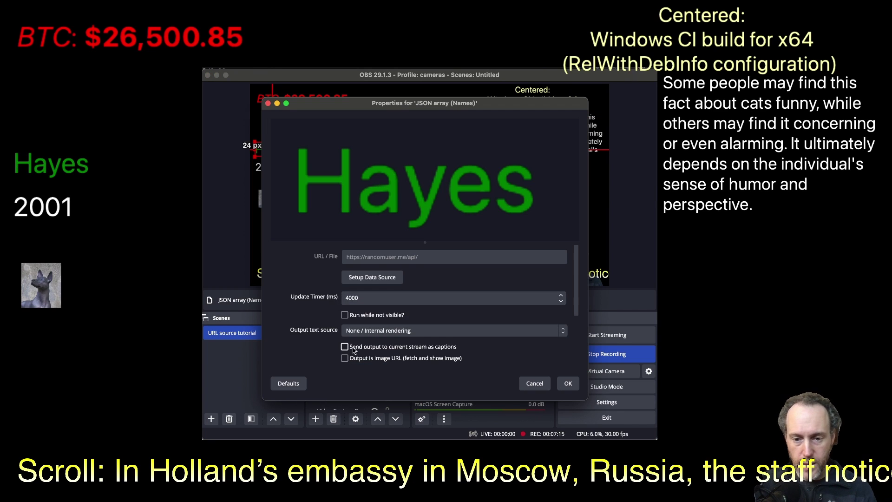
{"action": "scroll", "coordinate": [353, 349], "scroll_direction": "down", "scroll_amount": 2}
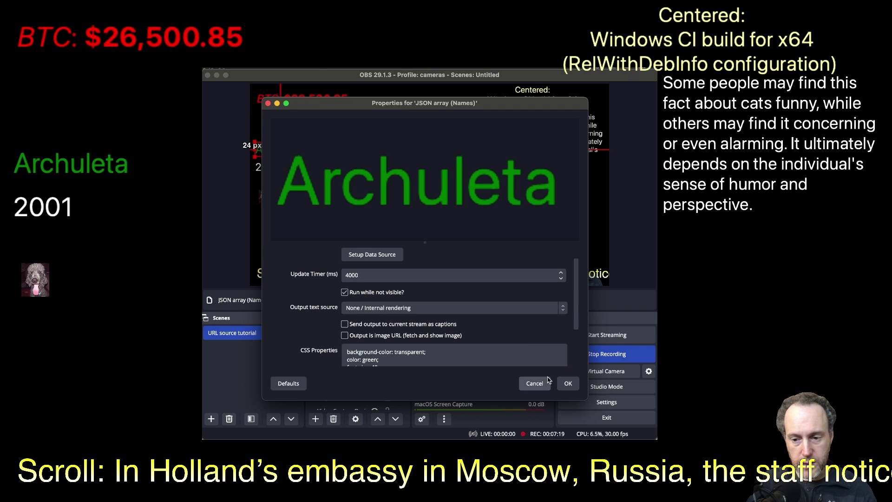
{"action": "left_click", "coordinate": [566, 385]}
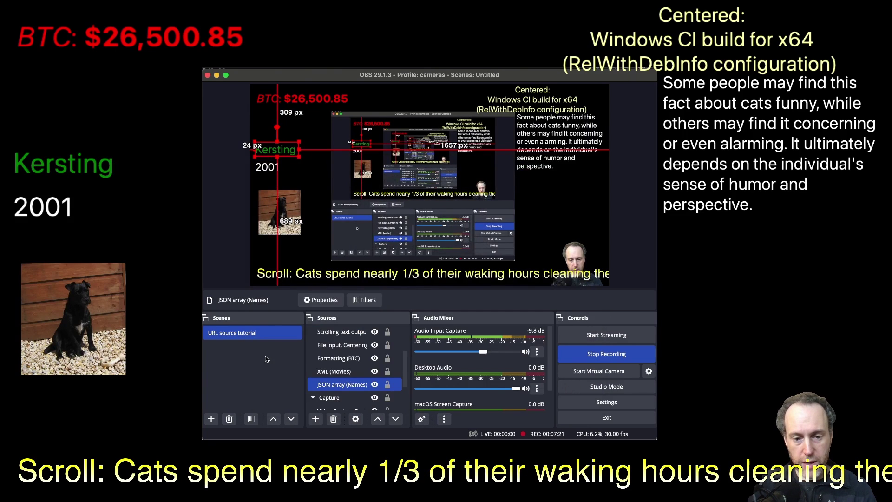